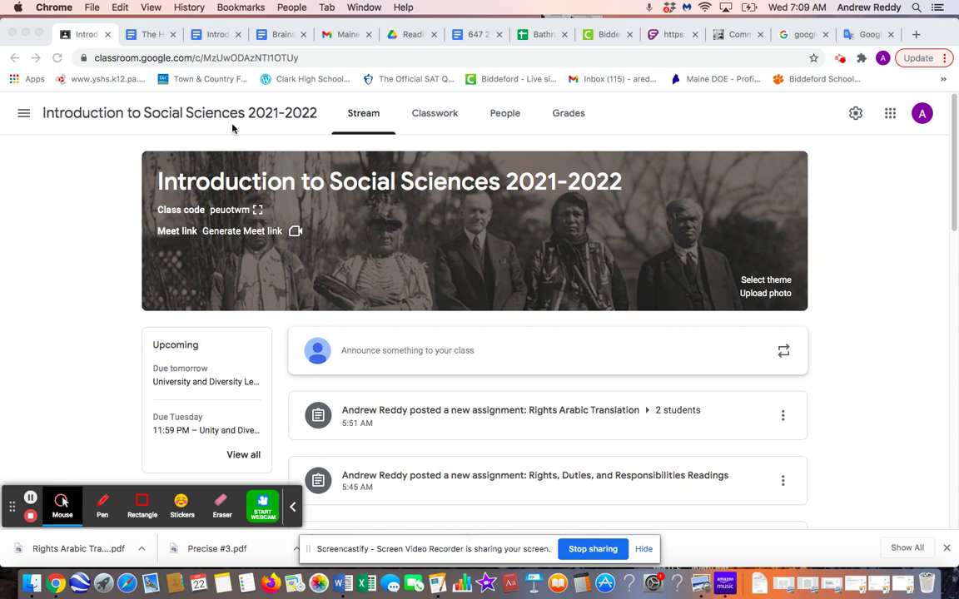
Open the Classwork page and scroll down to the Unity and Diversity Summative assignment.
left_click(445, 117)
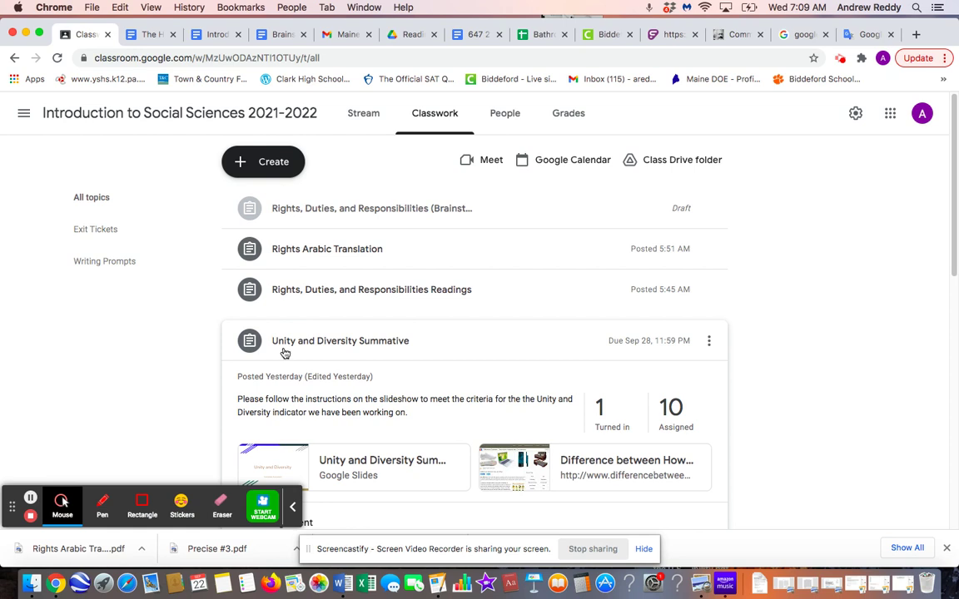
scroll(401, 352, "down", 2)
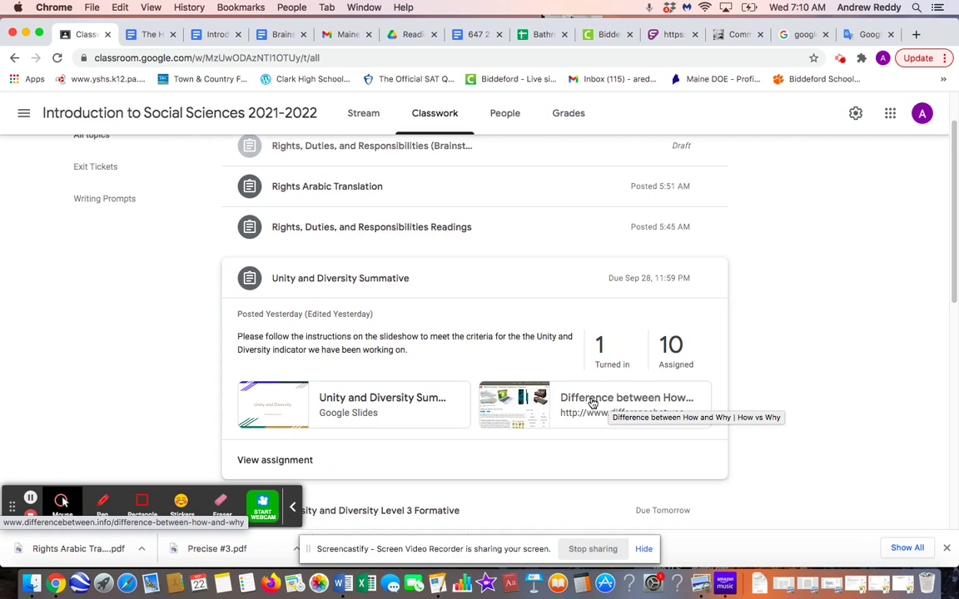
Open the Unity and Diversity Summative Assessment slideshow and advance to slide 3, Unity Issue #1.
left_click(391, 400)
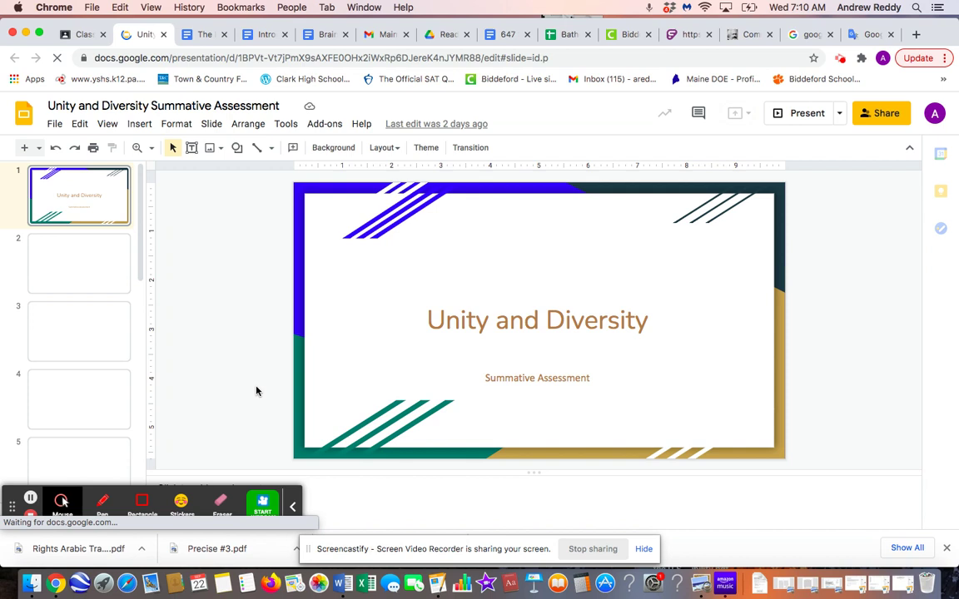
key("Down")
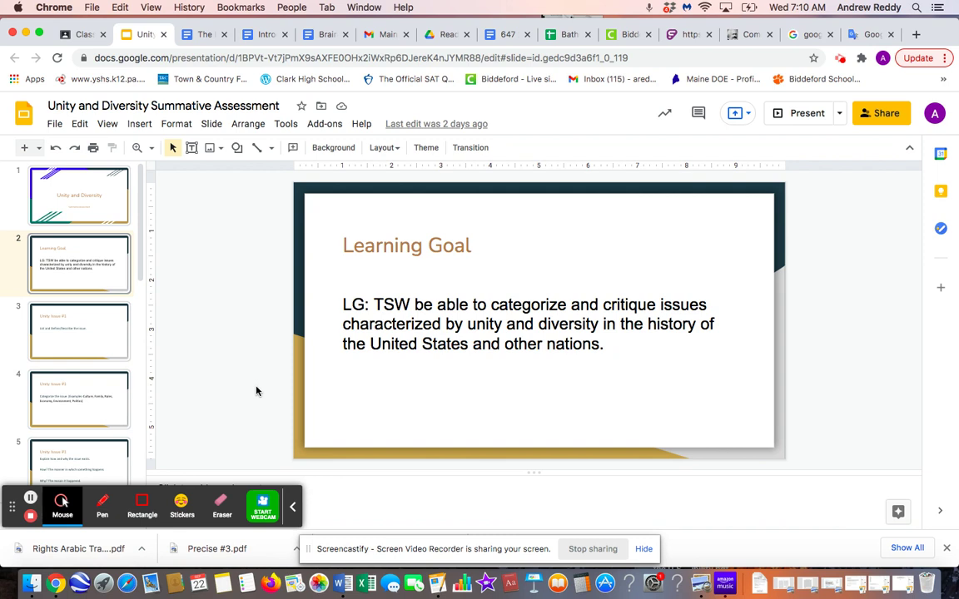
key("Down")
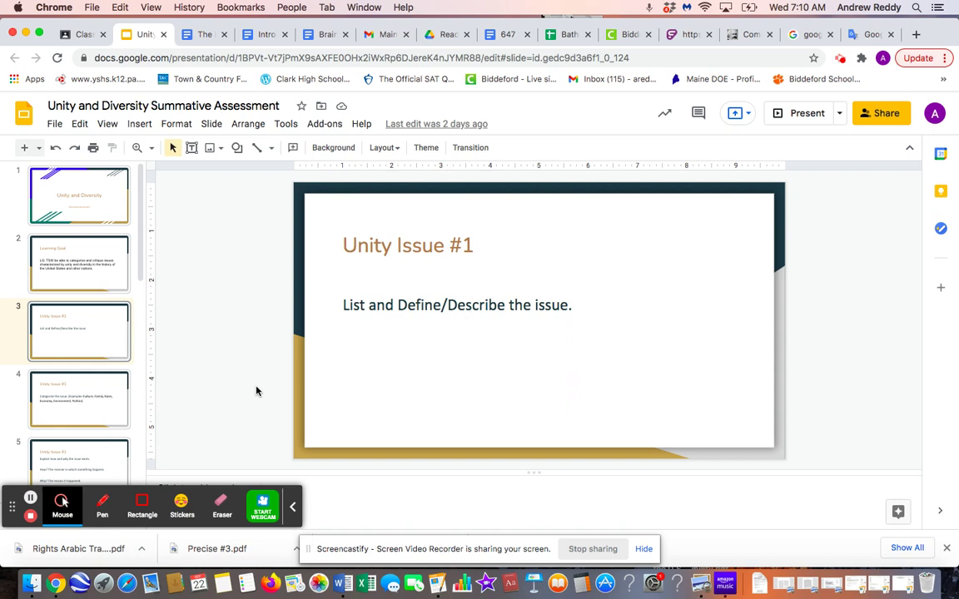
Add 'Democracy' on a new line below the Unity Issue #1 instruction text.
left_click(373, 306)
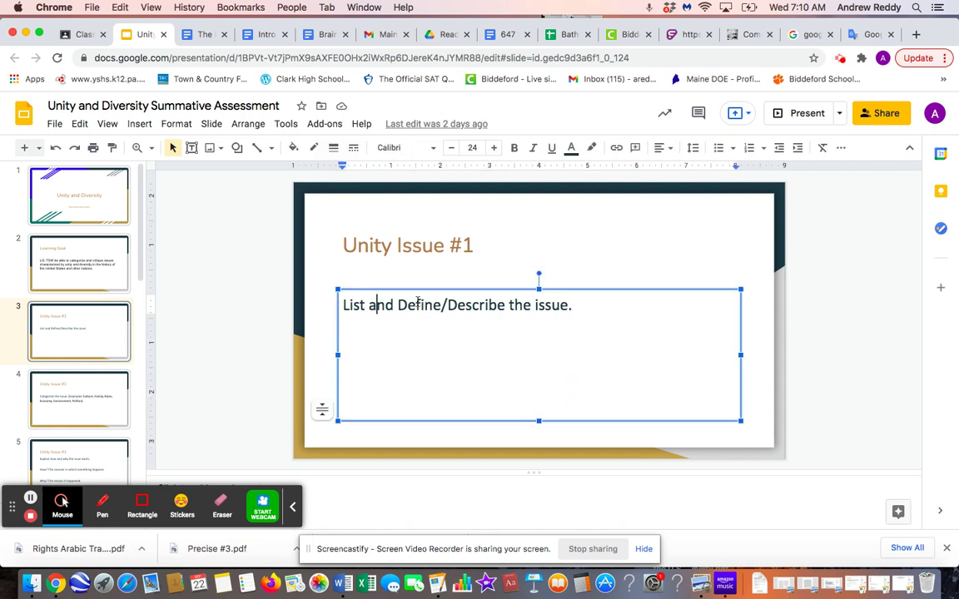
left_click(571, 306)
key("Return")
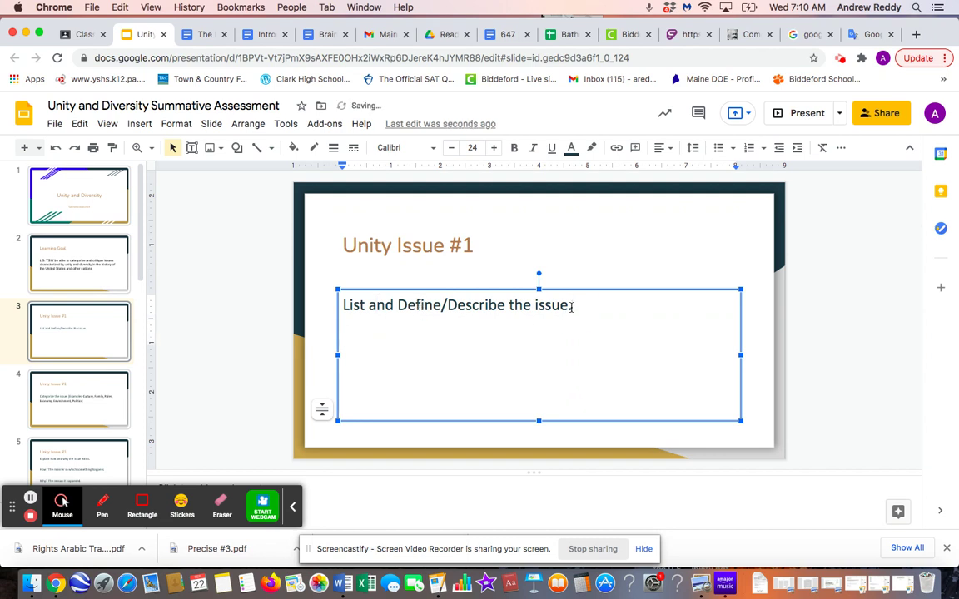
type("Democracy")
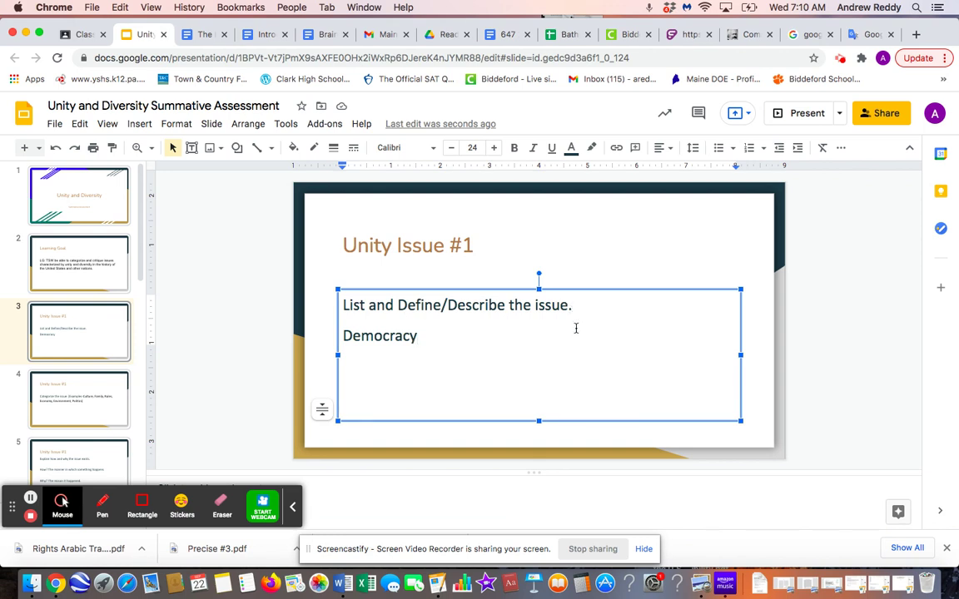
Nudge the Unity Issue #1 title slightly right, then go to the categorize slide 4.
left_click(587, 256)
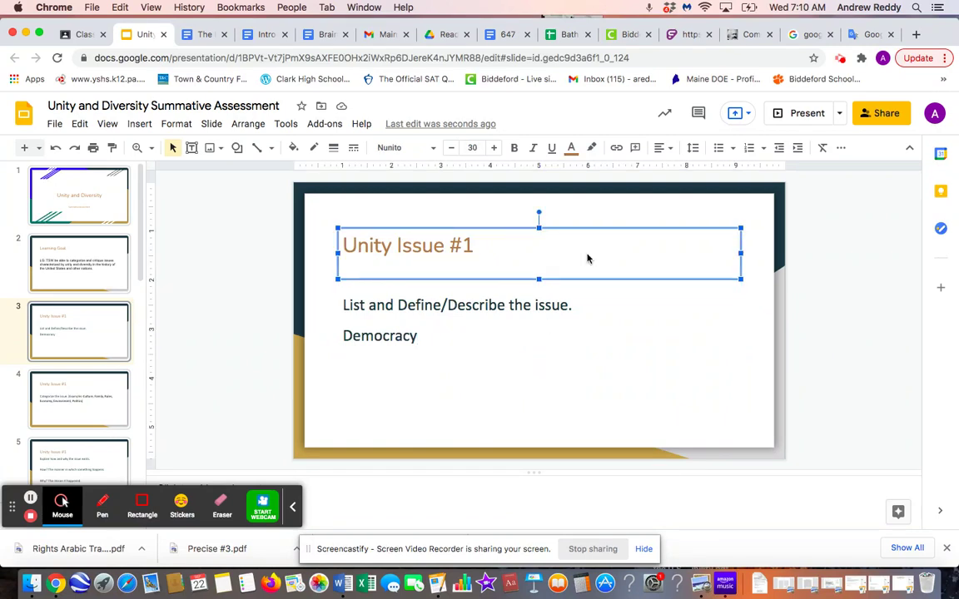
left_click_drag(587, 258, 588, 257)
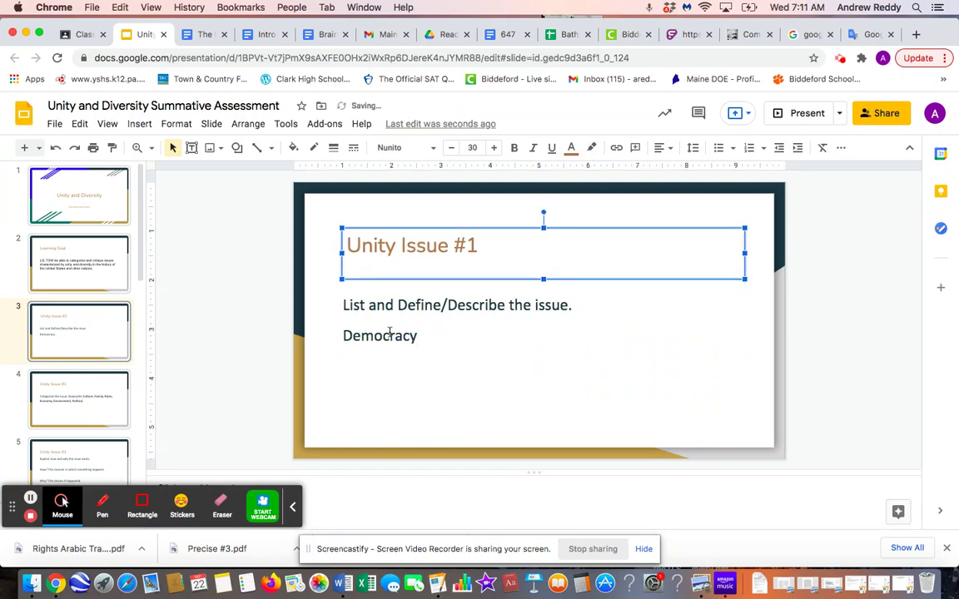
left_click(109, 409)
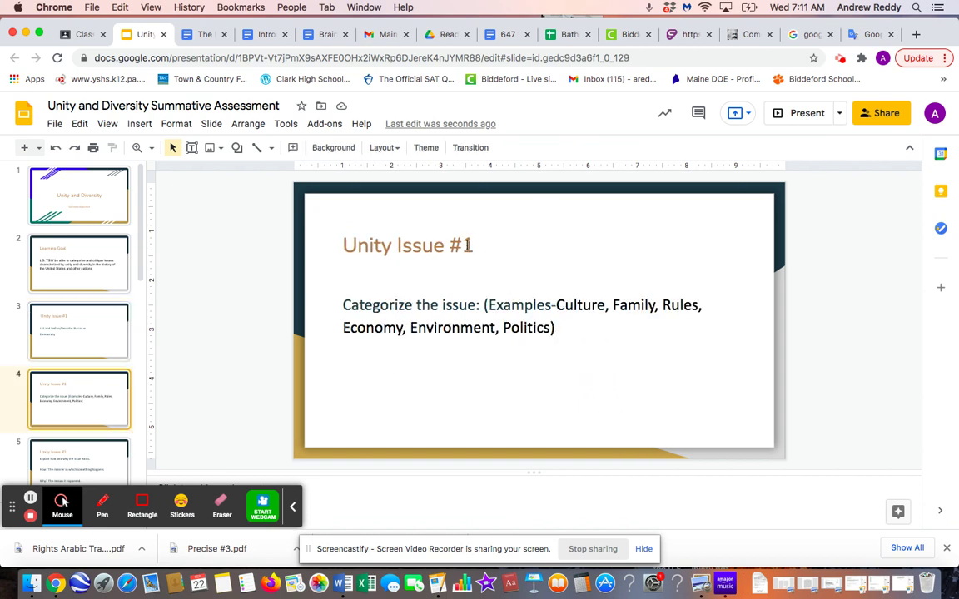
Add 'Democracy-Politics' on a new line below the category examples, then go to slide 5.
left_click(557, 327)
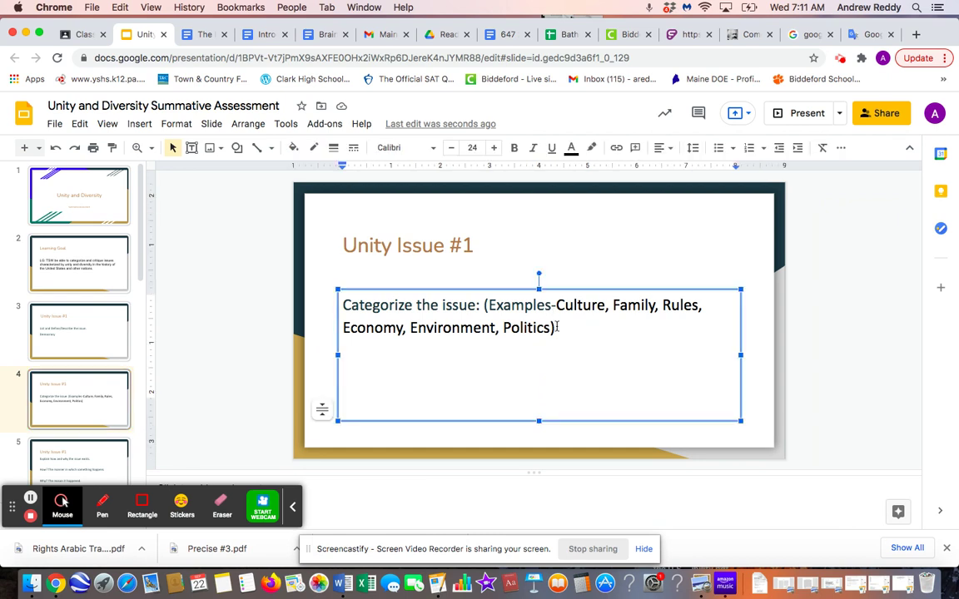
key("Return")
type("Democracy")
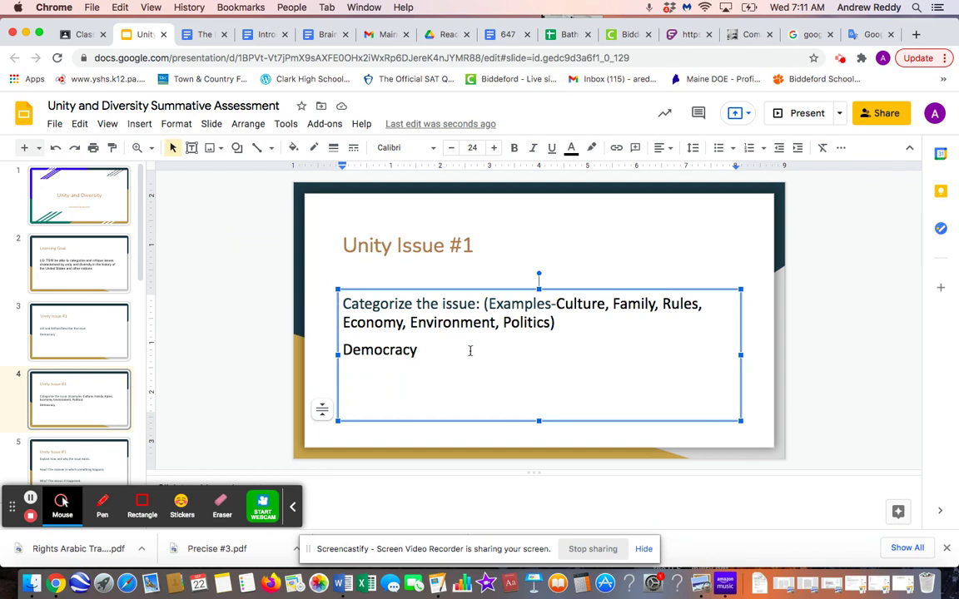
type("-Politics")
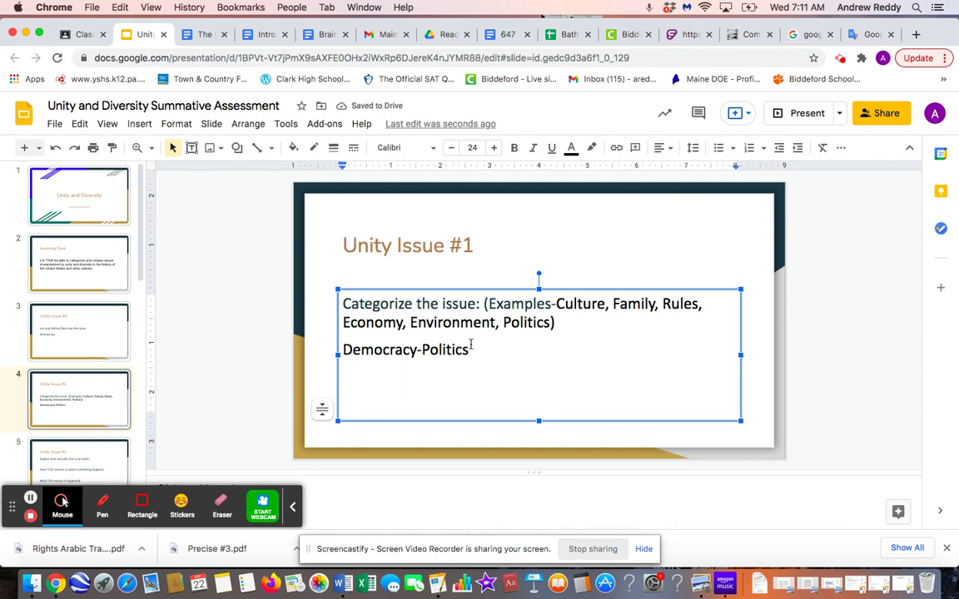
left_click(109, 454)
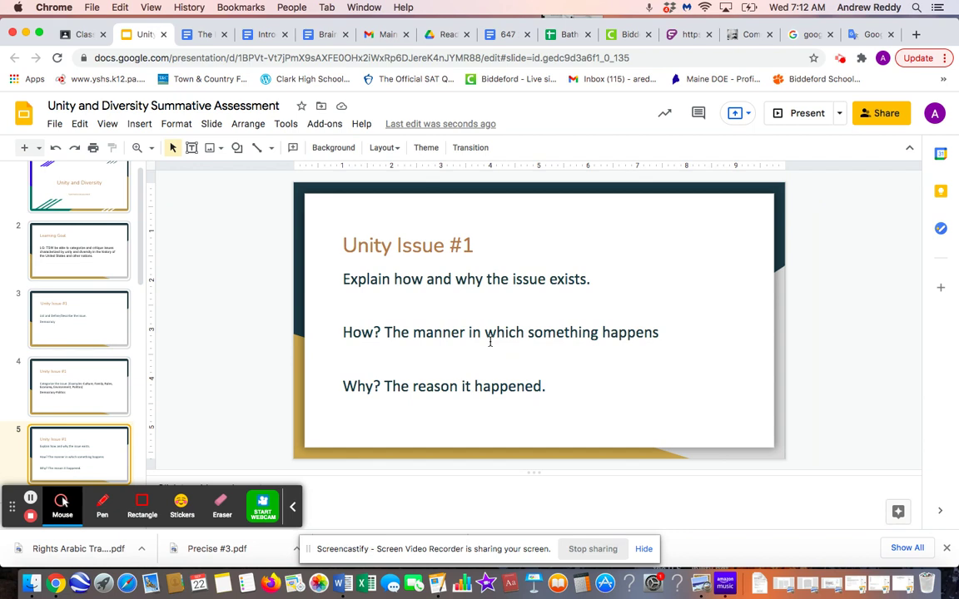
Review the Unity Issue #1 explanation prompt, then move on to slide 6, Unity Issue #2.
left_click(546, 389)
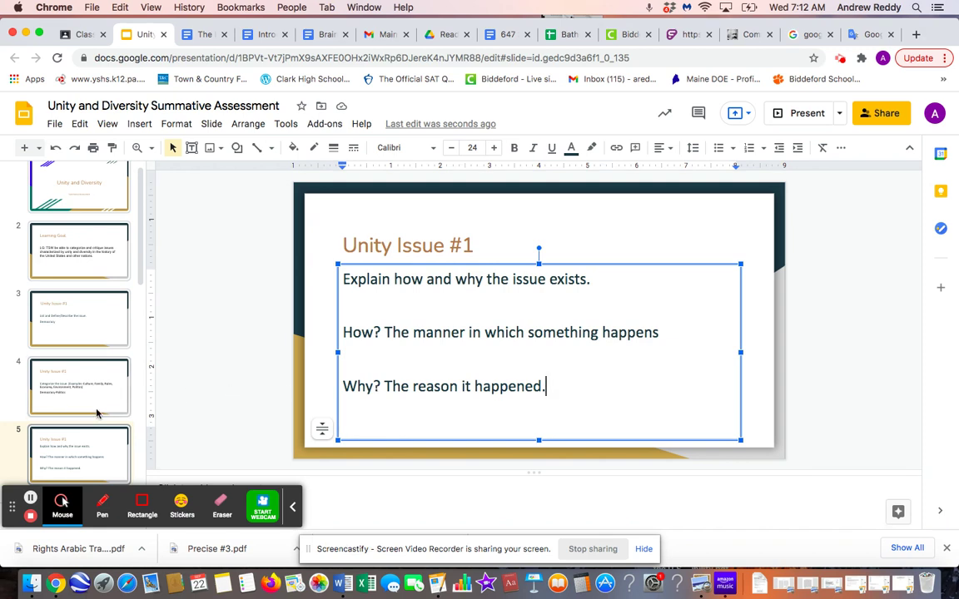
scroll(93, 414, "down", 1)
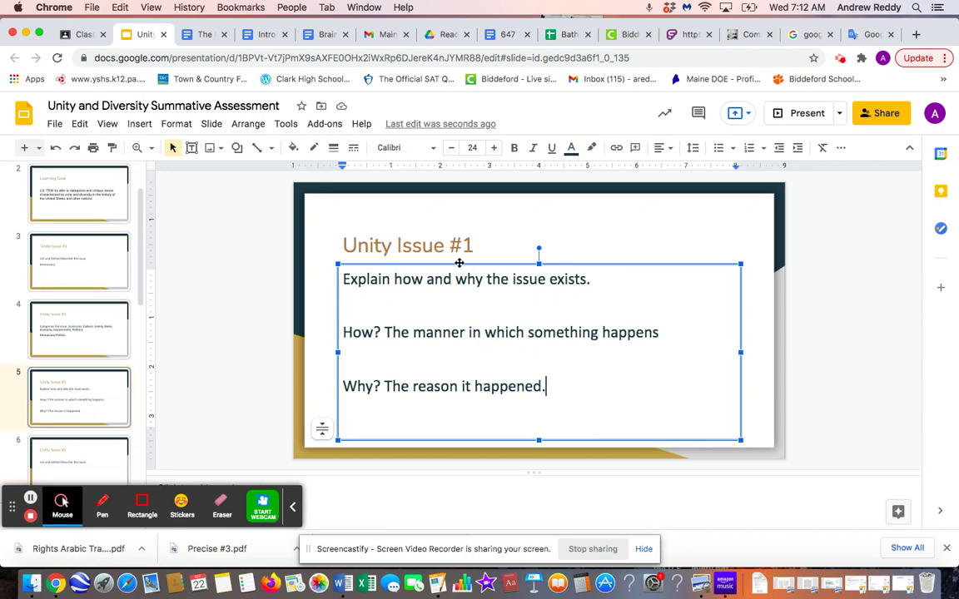
left_click(109, 455)
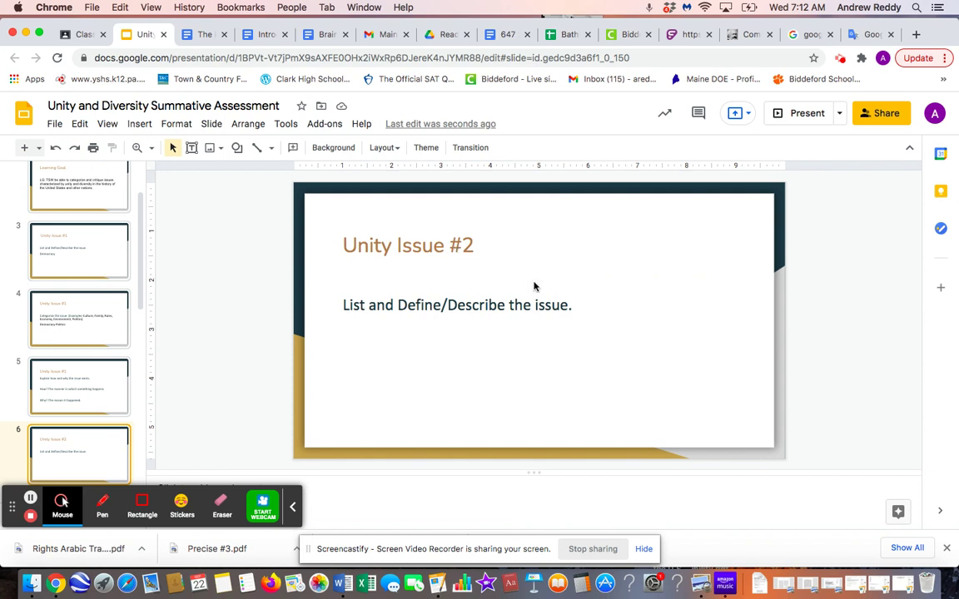
Page through Unity Issue #2 slides 7 and 8 to reach slide 9, Diversity Issue #1.
left_click(571, 308)
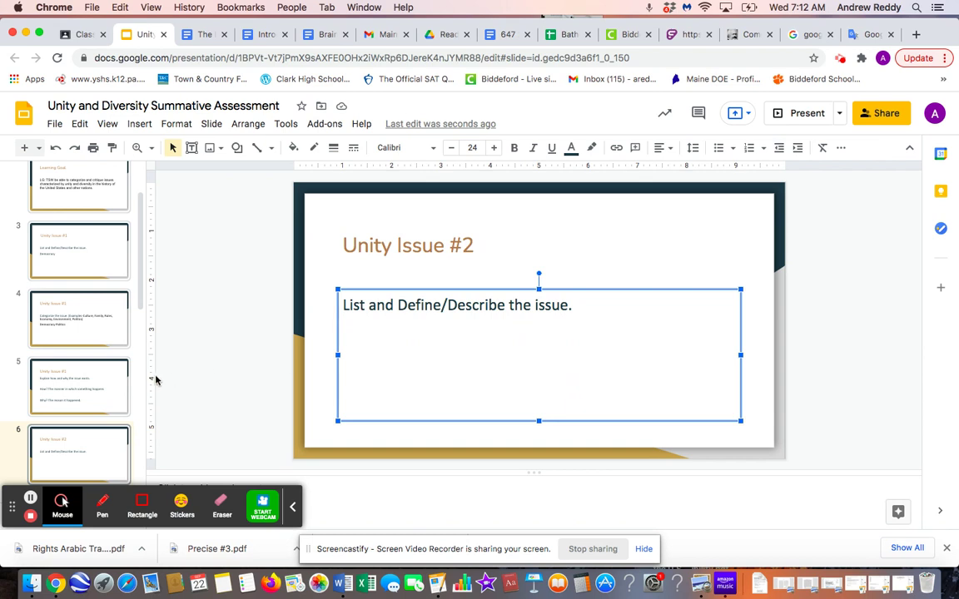
scroll(94, 414, "down", 2)
scroll(93, 416, "down", 9)
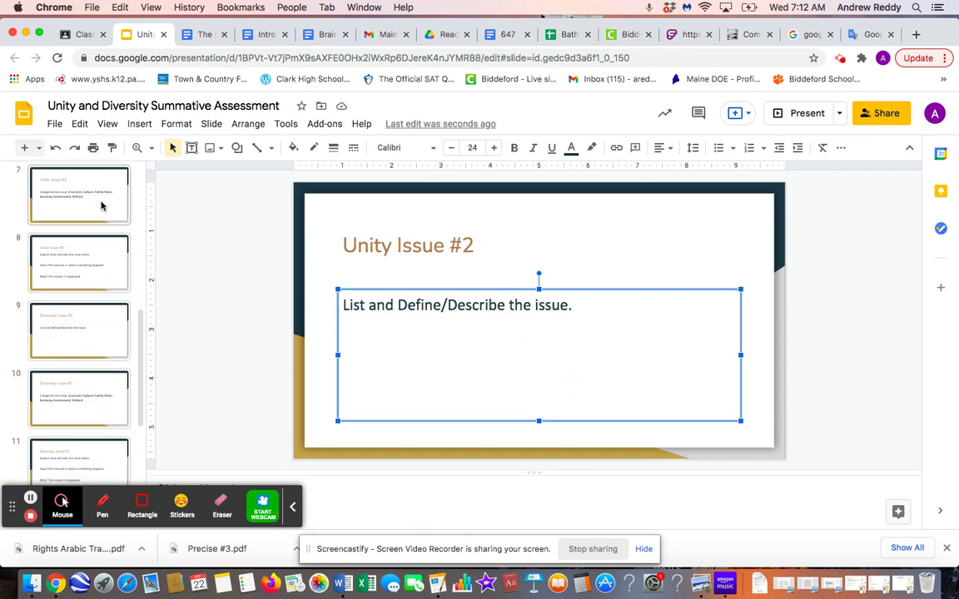
left_click(101, 206)
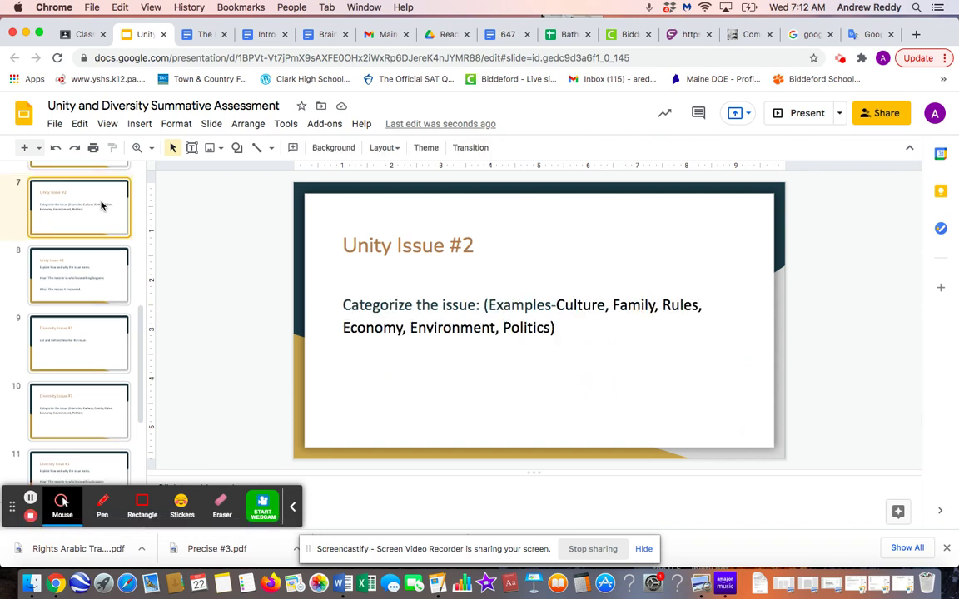
left_click(109, 288)
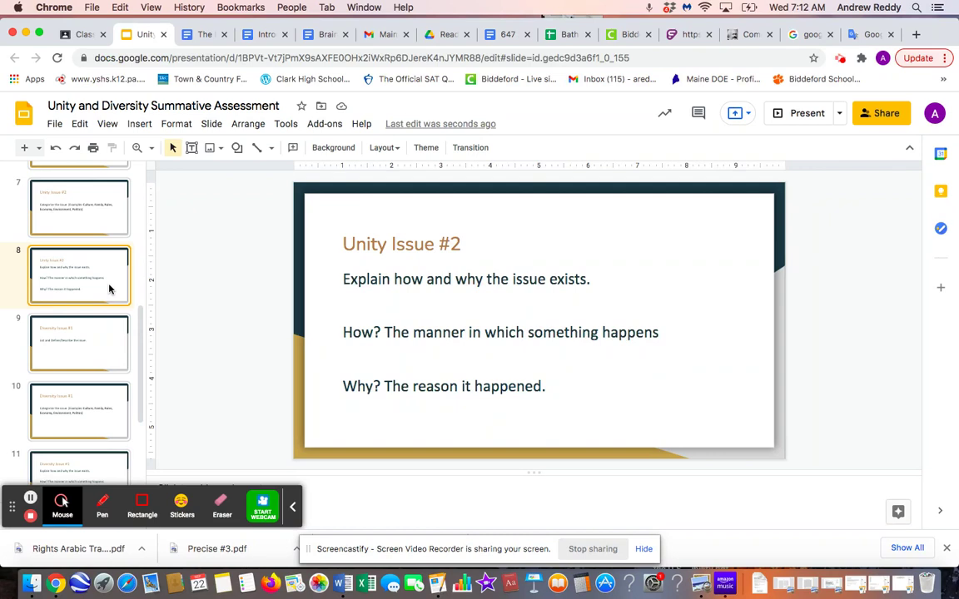
left_click(108, 348)
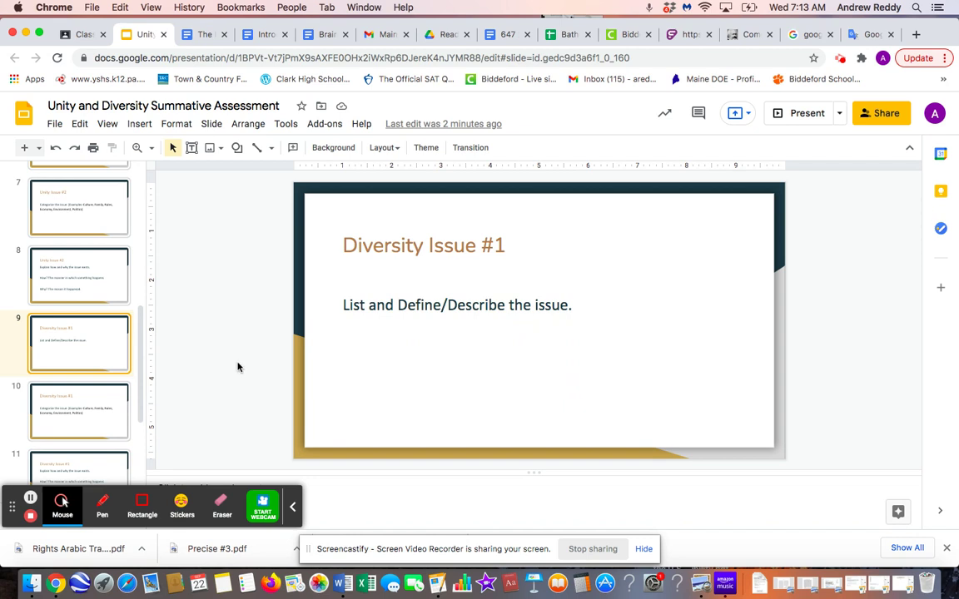
Page through Diversity slides 10–14, ending on the Diversity Issue #2 explanation slide.
left_click(85, 420)
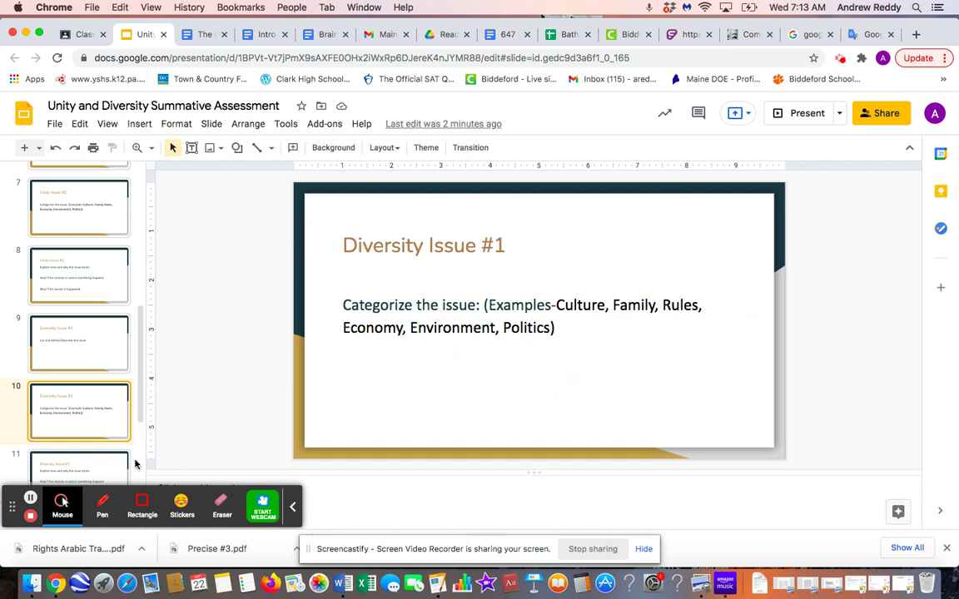
left_click(103, 472)
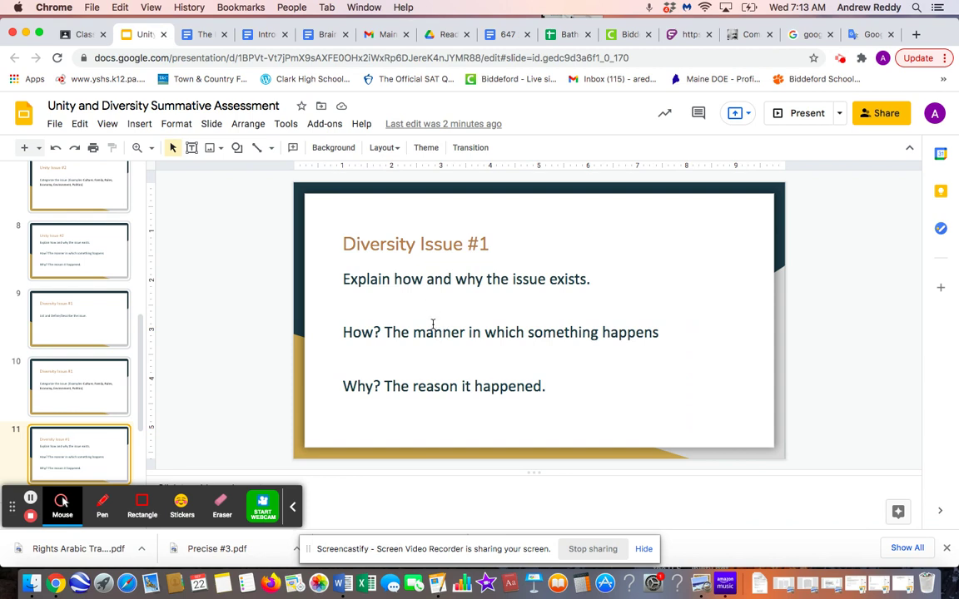
scroll(101, 432, "down", 2)
scroll(102, 432, "down", 1)
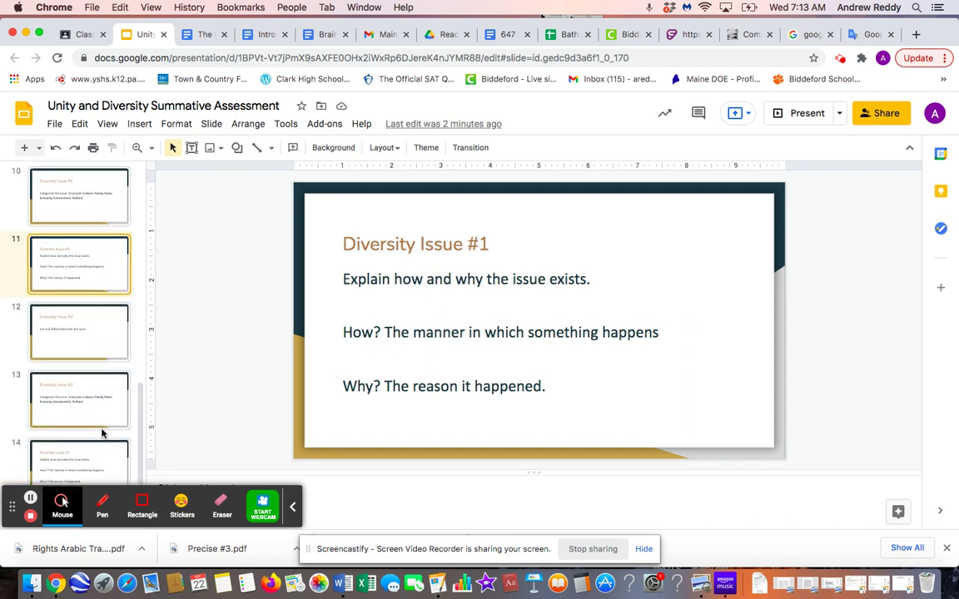
left_click(105, 341)
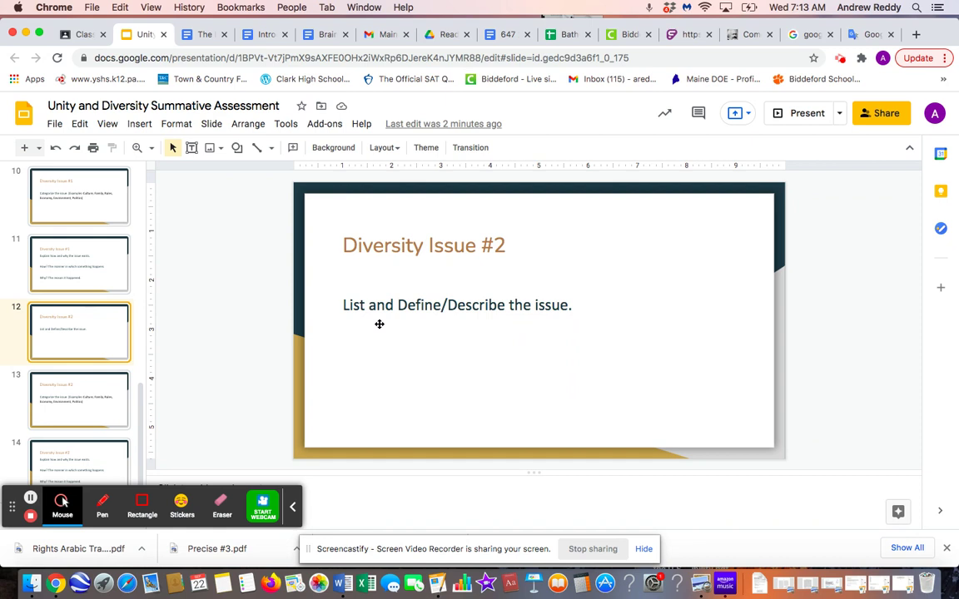
left_click(107, 415)
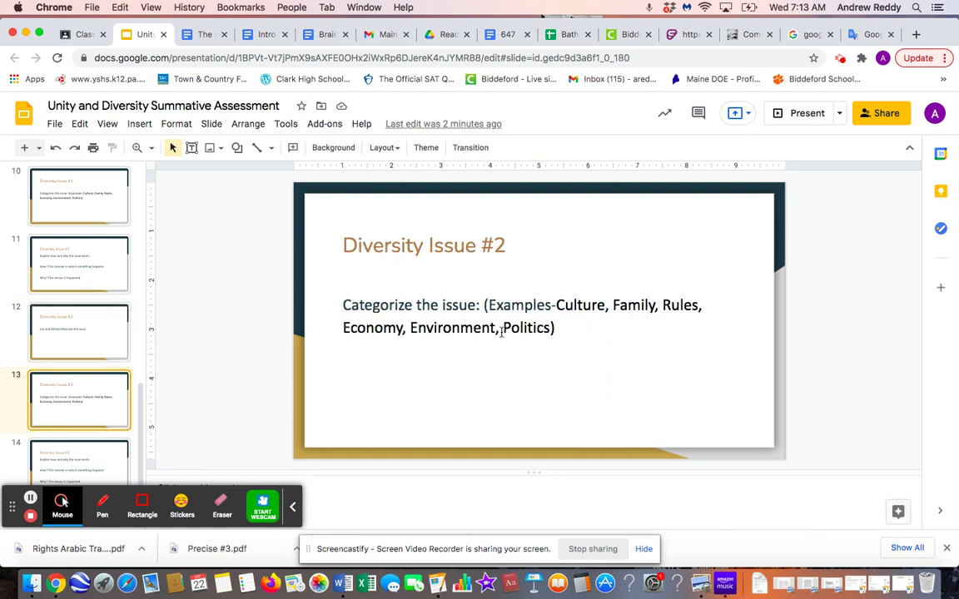
left_click(111, 453)
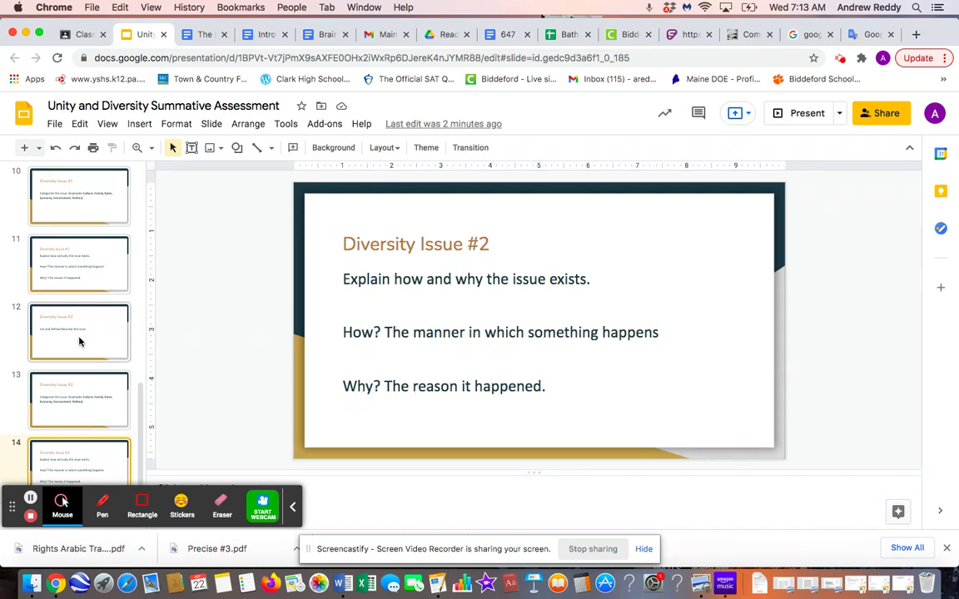
scroll(80, 341, "up", 10)
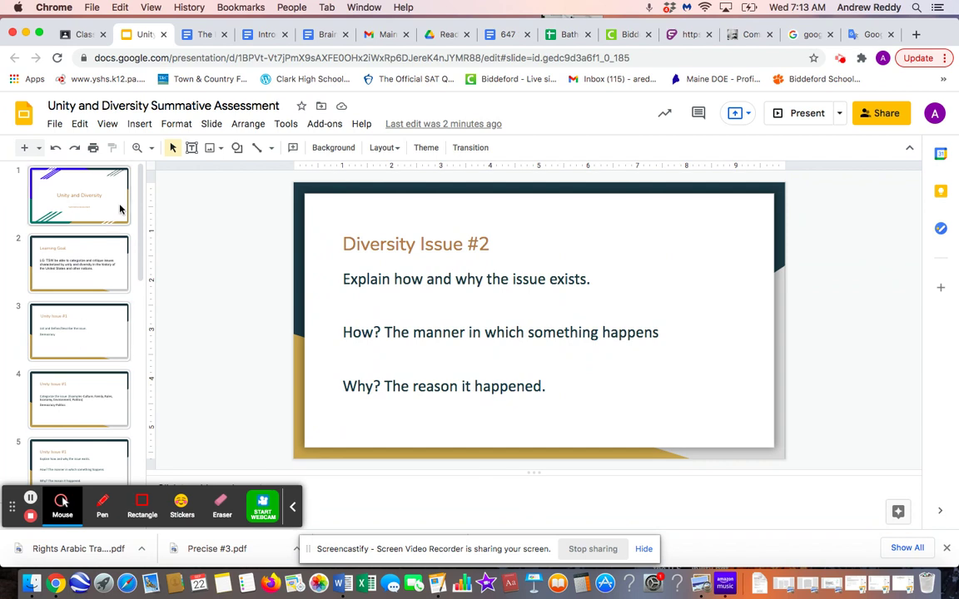